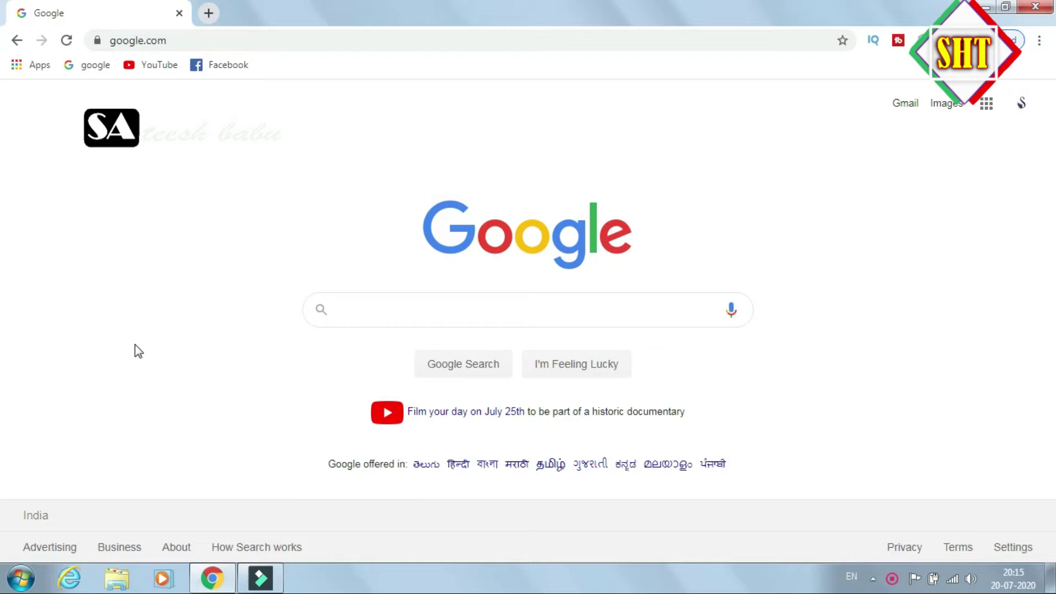
- Search Google for "flix express" and open the Flixpress online video maker website from the results
type("flix")
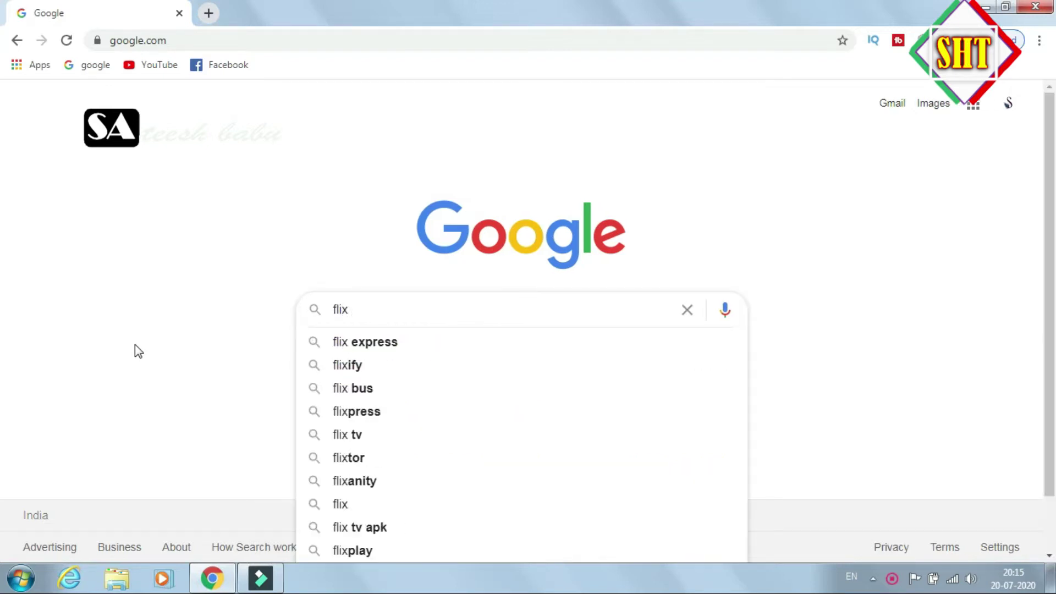
key("Down")
key("Return")
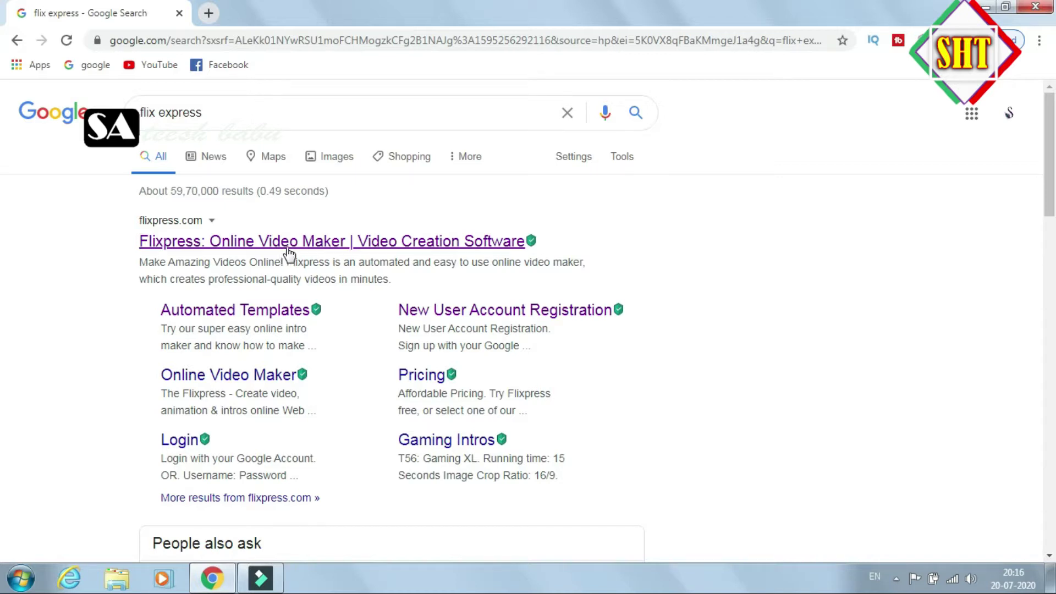
left_click(289, 247)
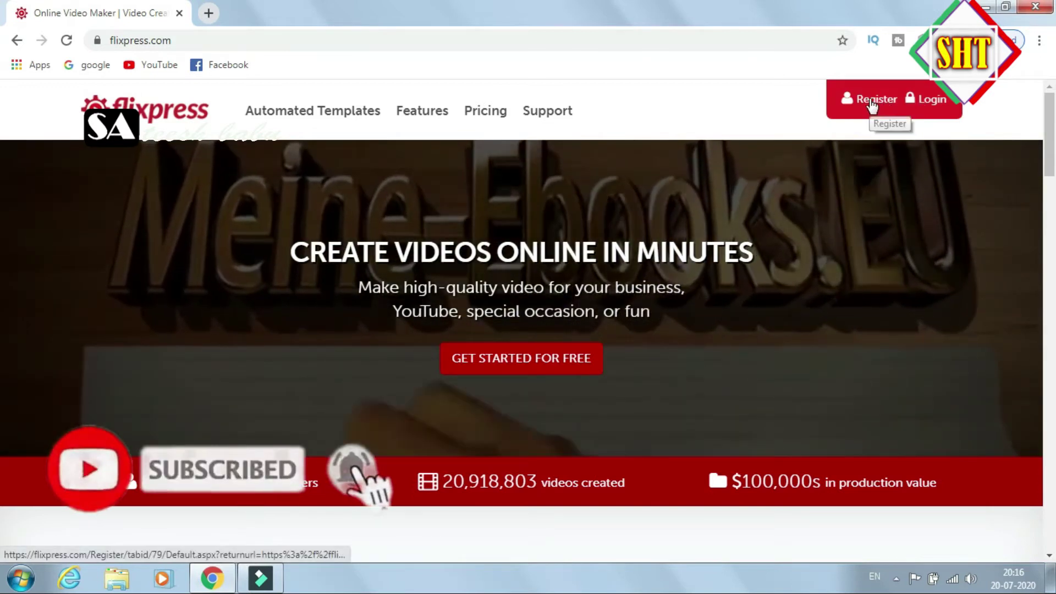
- Open the new user registration page and look over the fields of the sign-up form
left_click(871, 105)
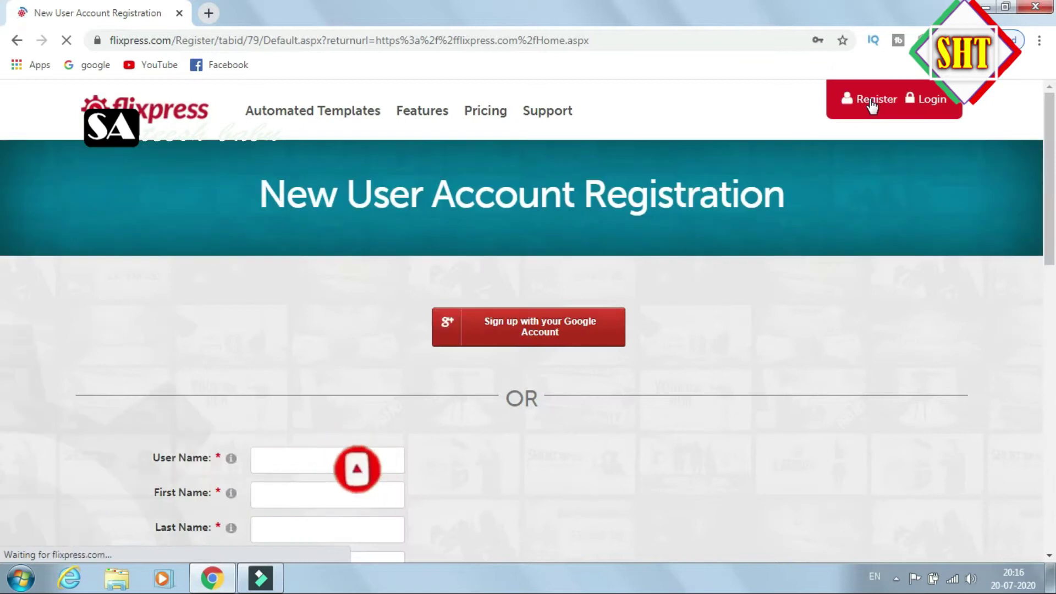
scroll(3, 132, "down", 5)
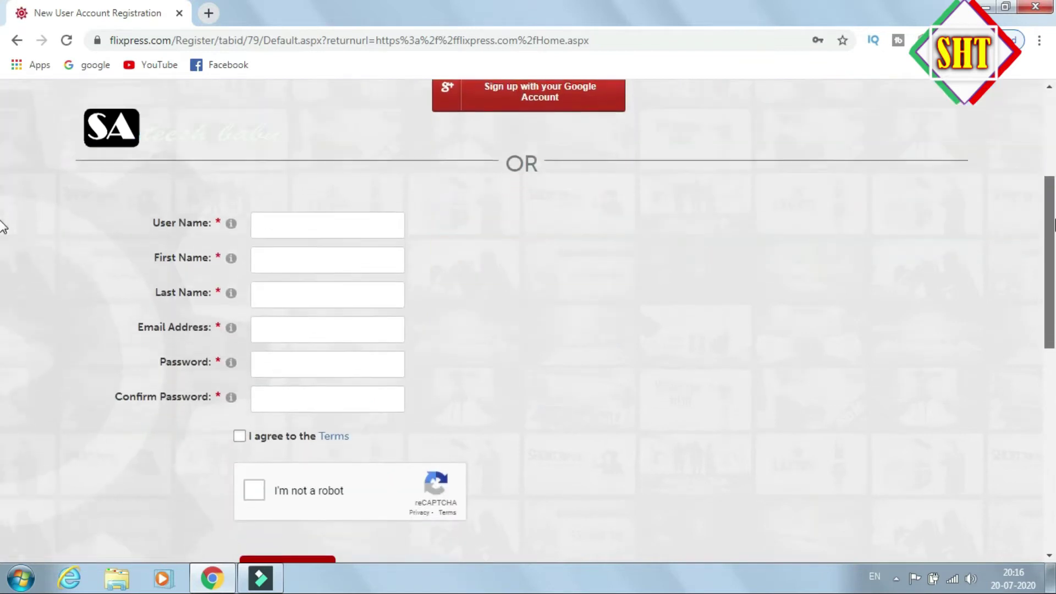
left_click(270, 226)
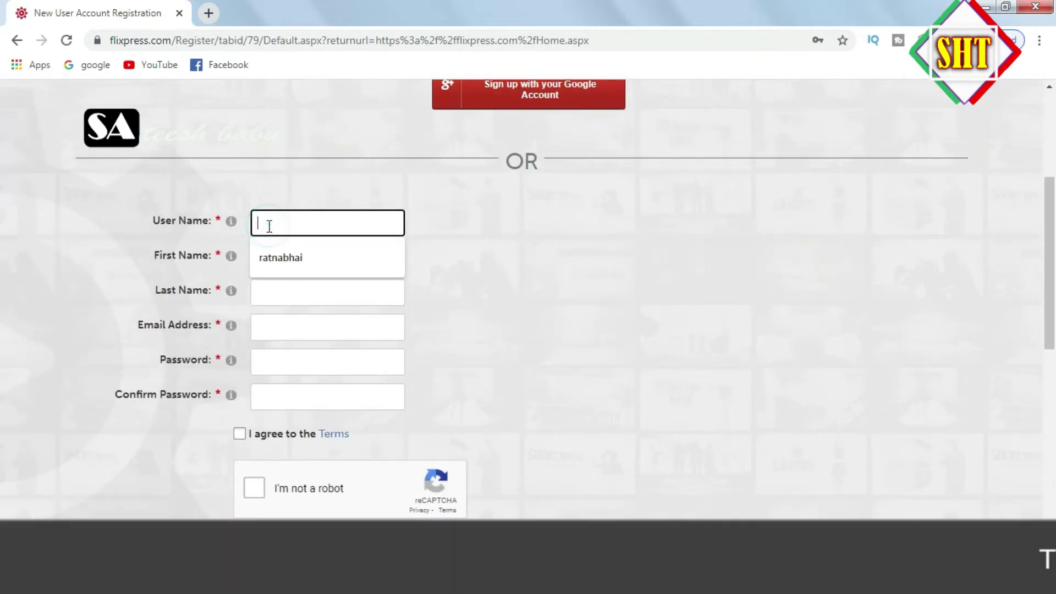
left_click(446, 238)
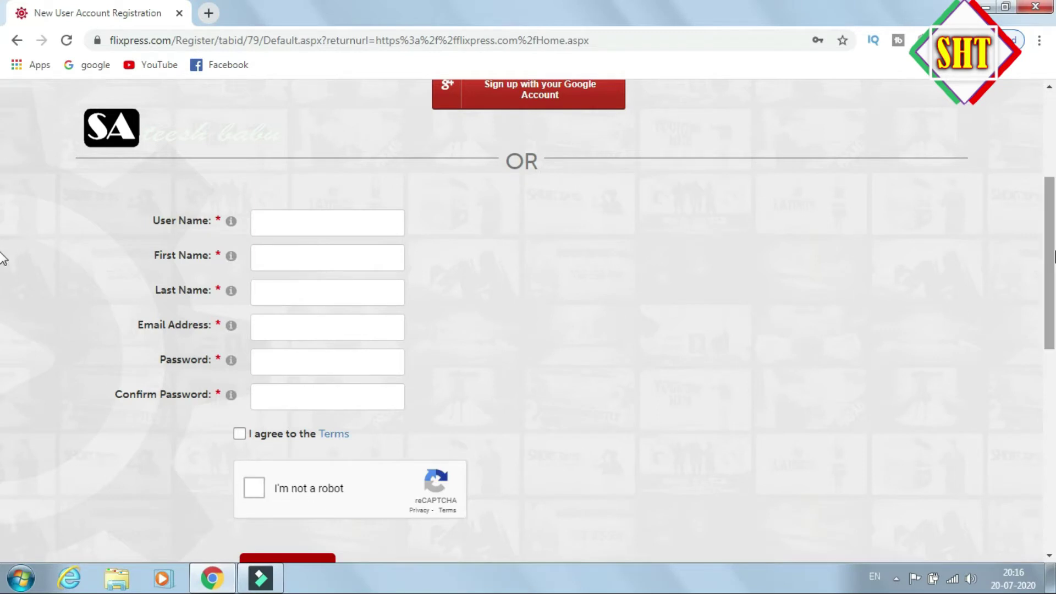
scroll(1048, 264, "down", 2)
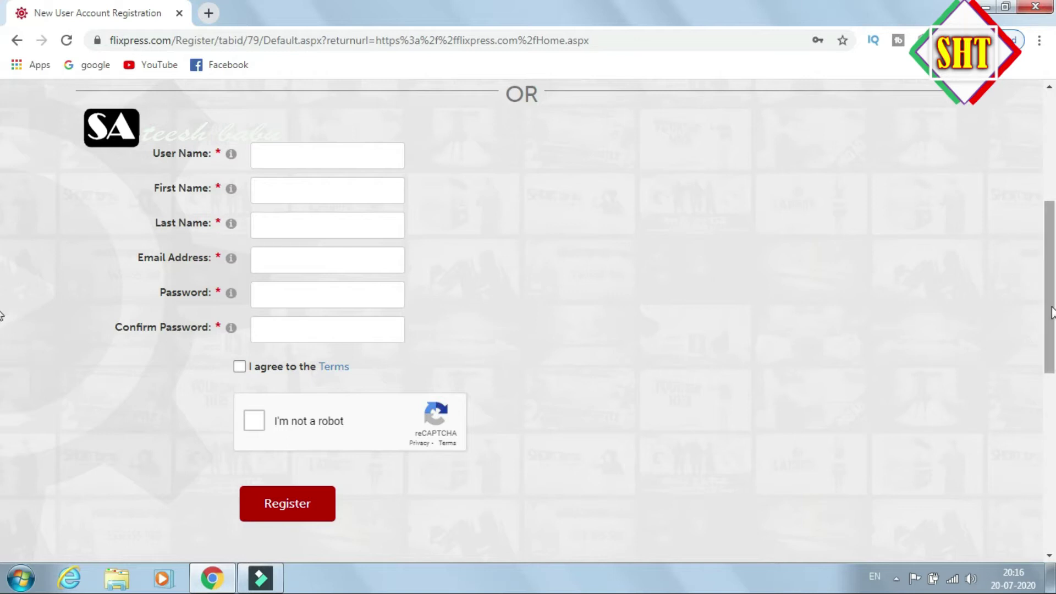
scroll(1039, 292, "up", 5)
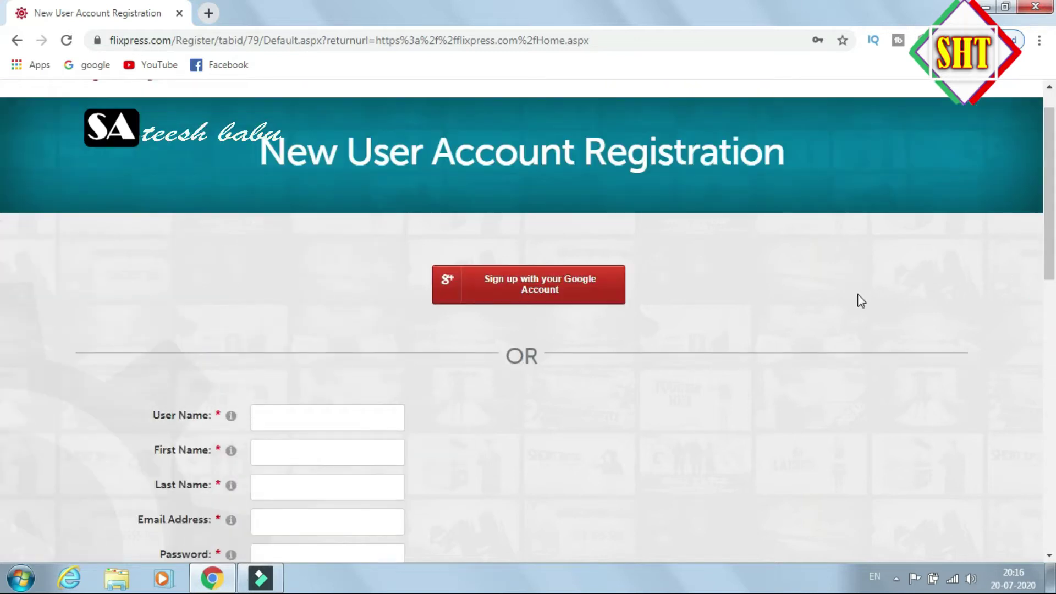
- Sign up with an existing Google account and choose the free Flixpress plan
left_click(522, 291)
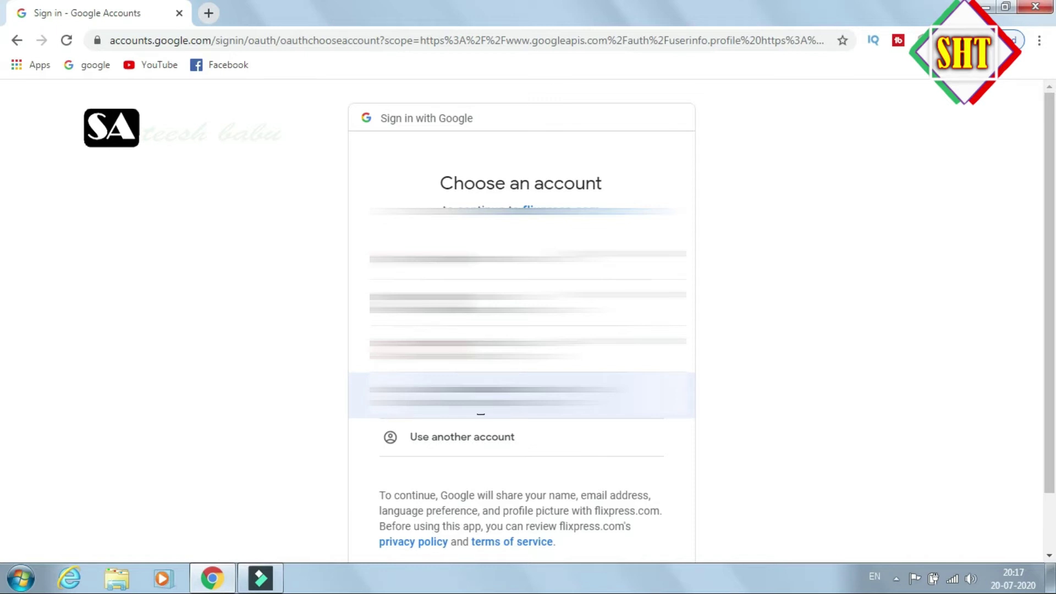
left_click(481, 395)
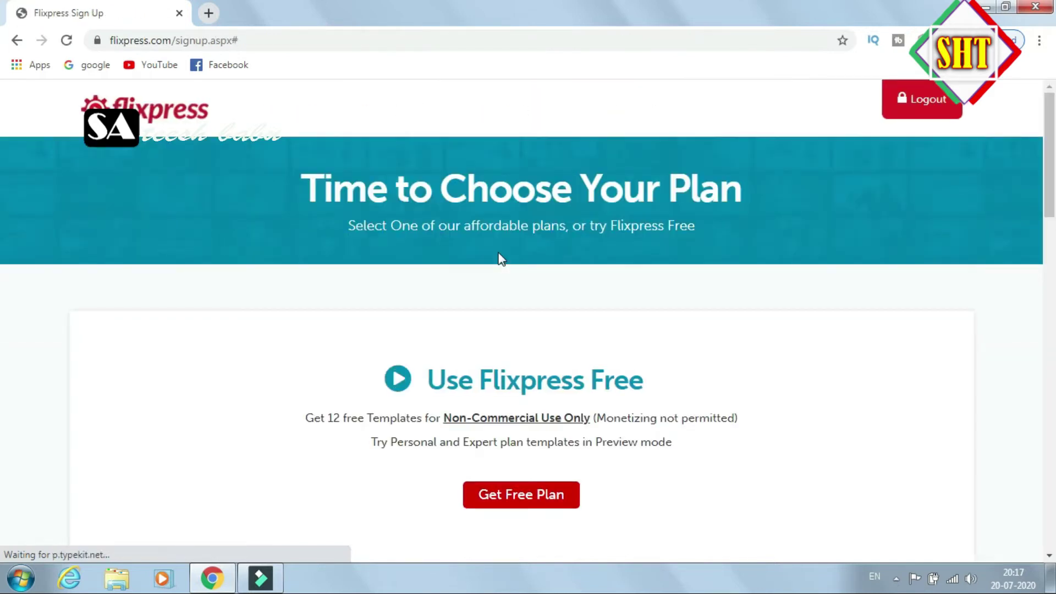
left_click_drag(1051, 160, 1053, 230)
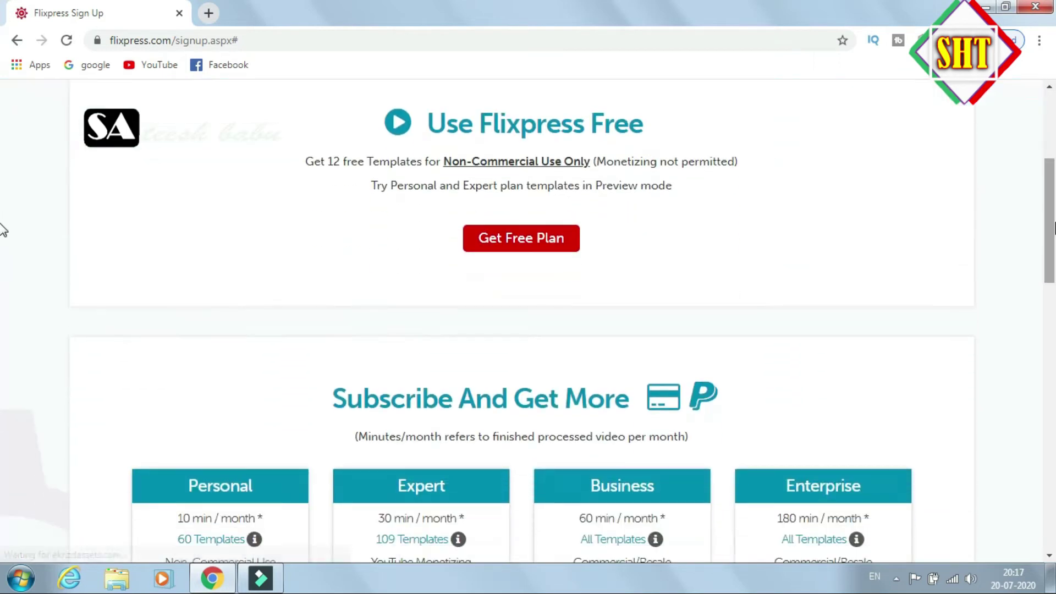
left_click(542, 240)
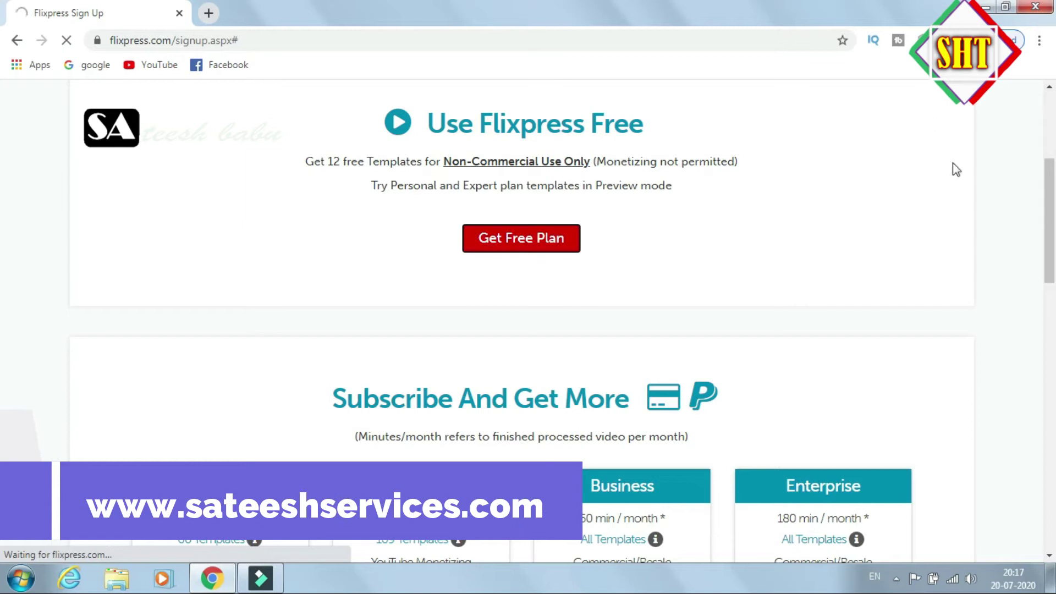
- Filter the automated templates to show only those for the Free plan
scroll(2, 220, "down", 1)
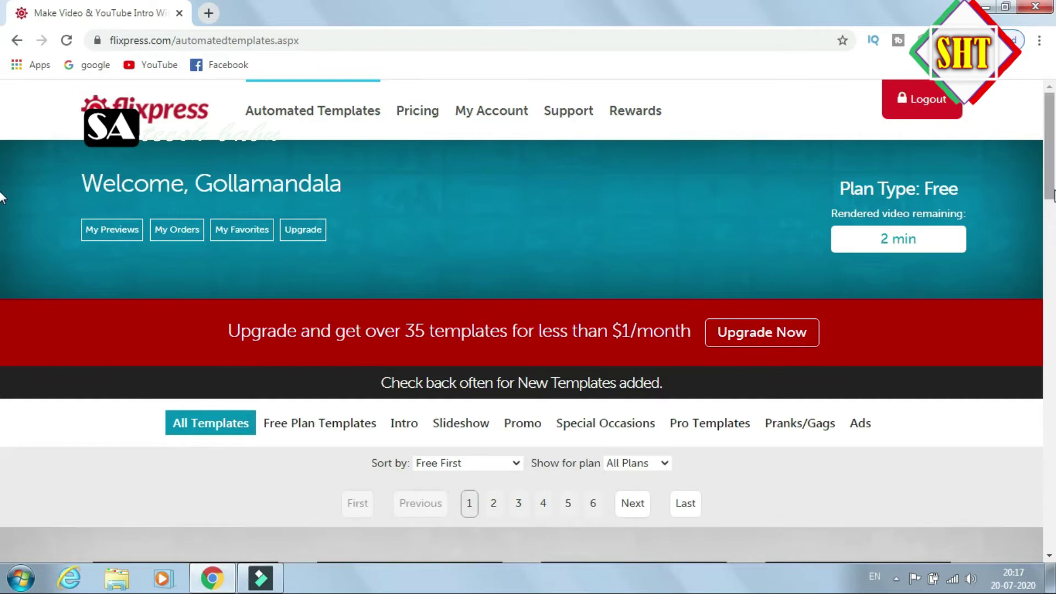
left_click_drag(1050, 159, 1050, 220)
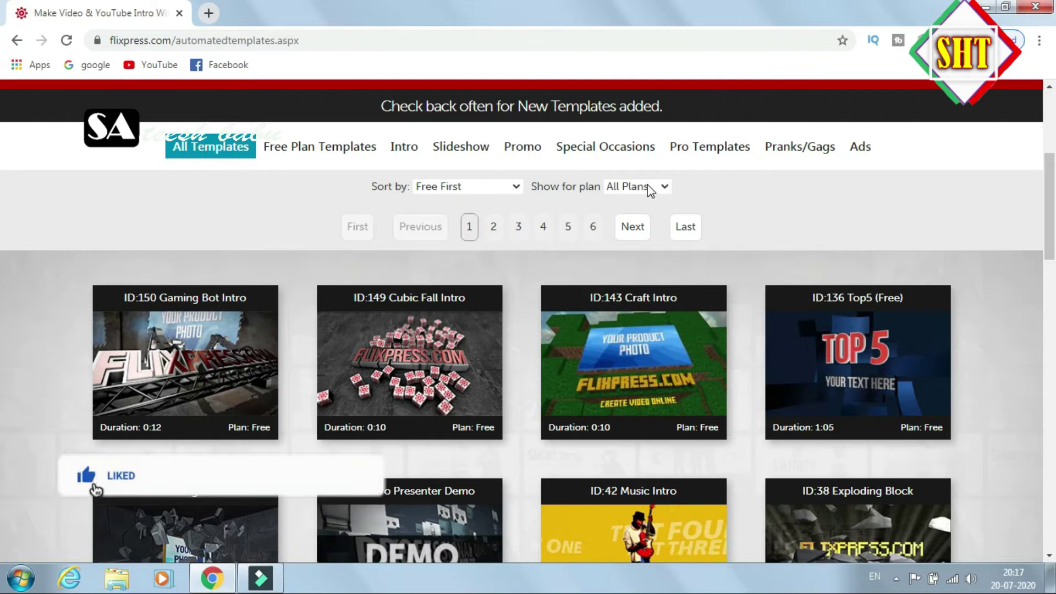
left_click(666, 186)
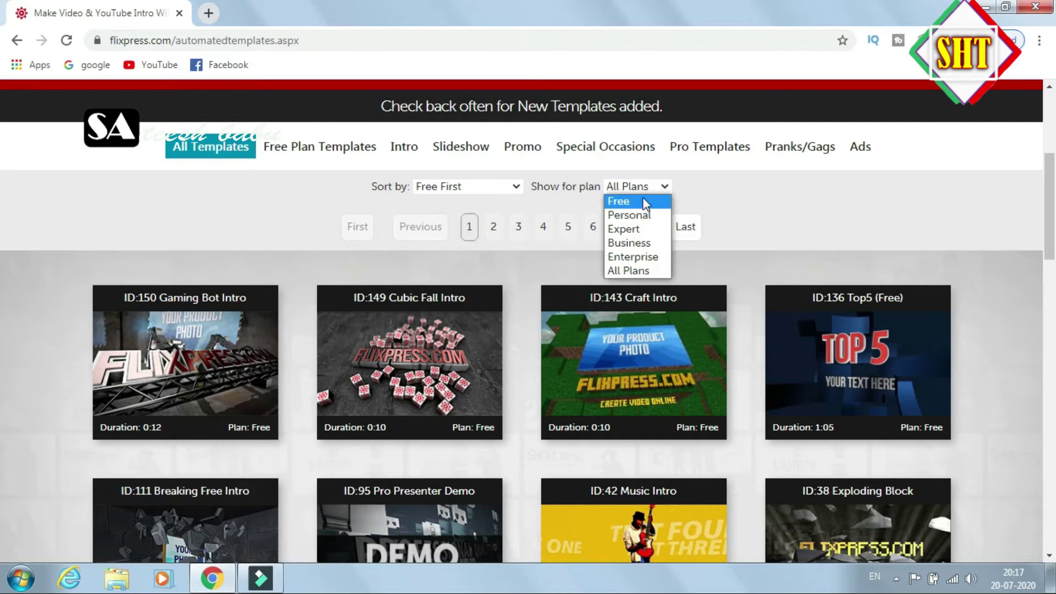
left_click(644, 202)
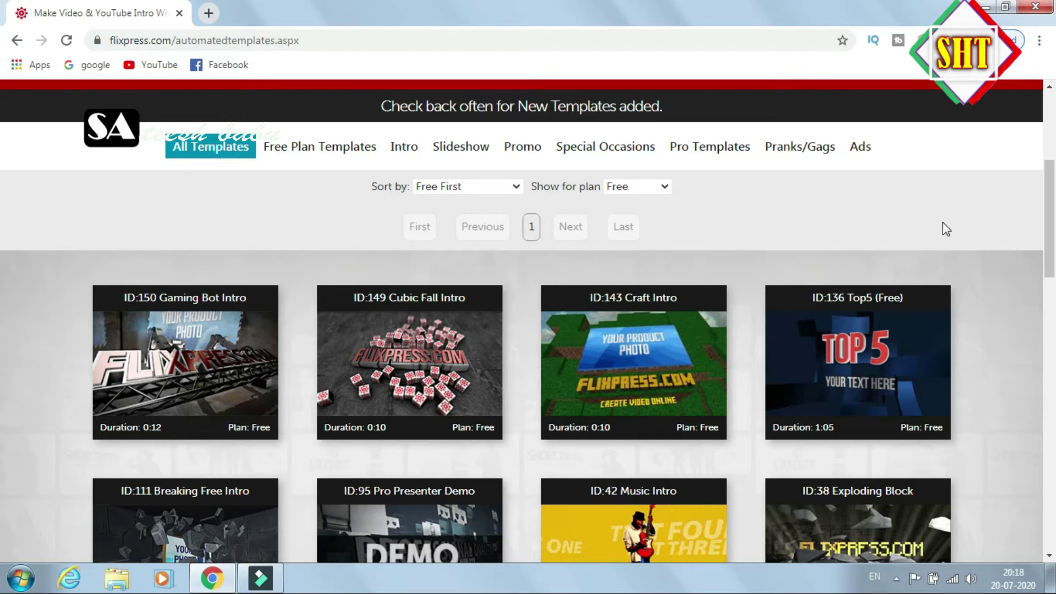
- Preview the Cubic Fall Intro template and close its preview window
scroll(2, 228, "down", 2)
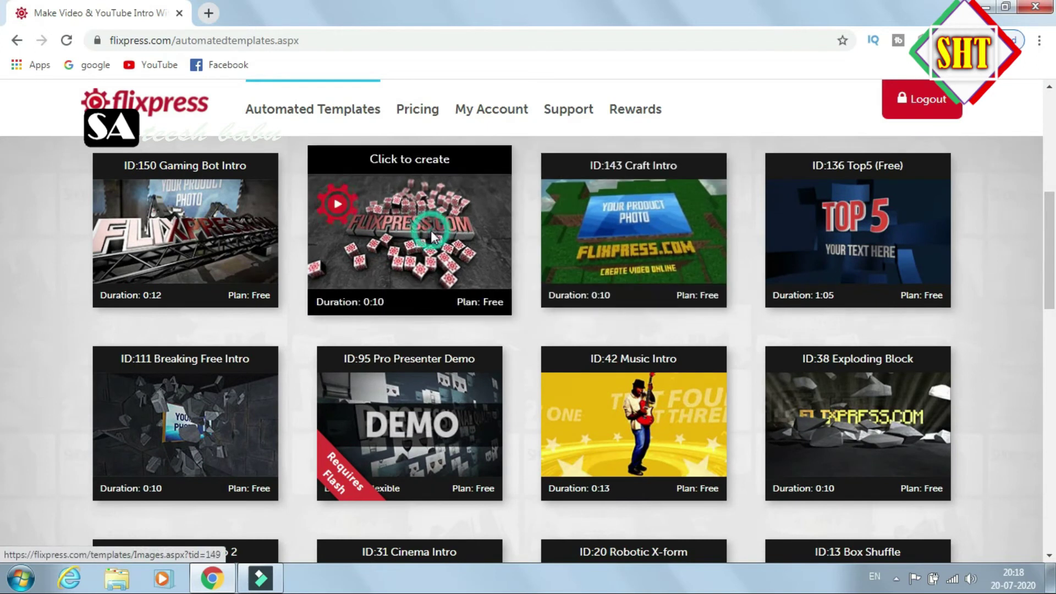
left_click(431, 231)
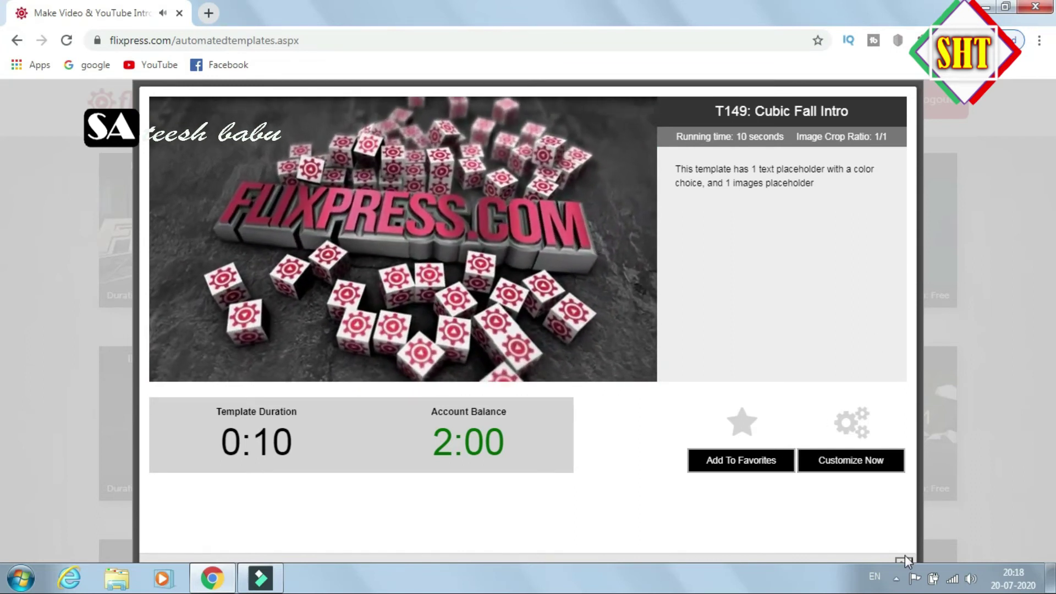
left_click(904, 562)
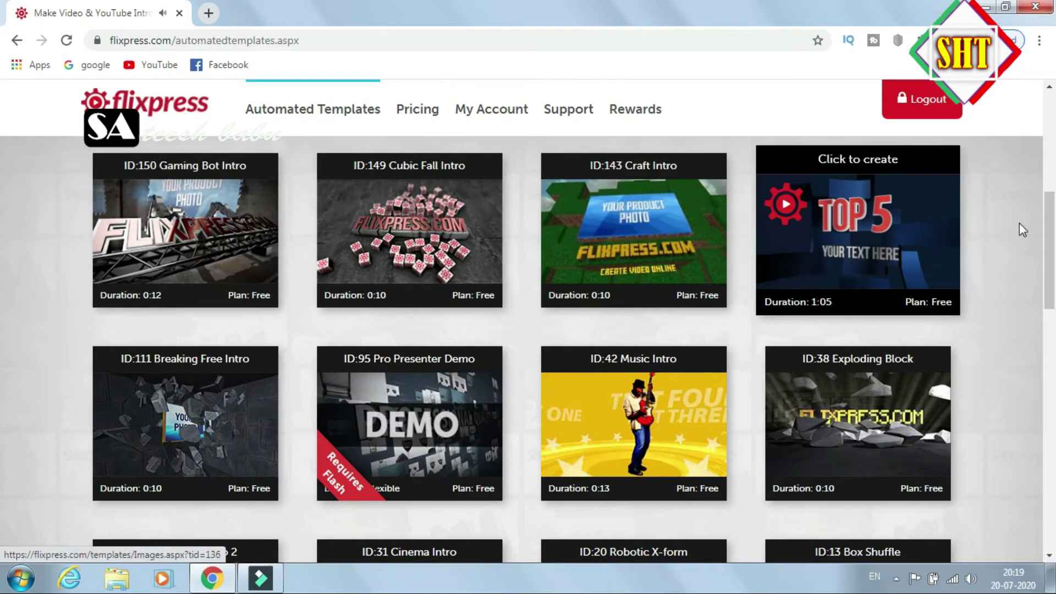
- Find the Cinema Intro 2 template among the free templates and open it for customization
scroll(3, 248, "down", 3)
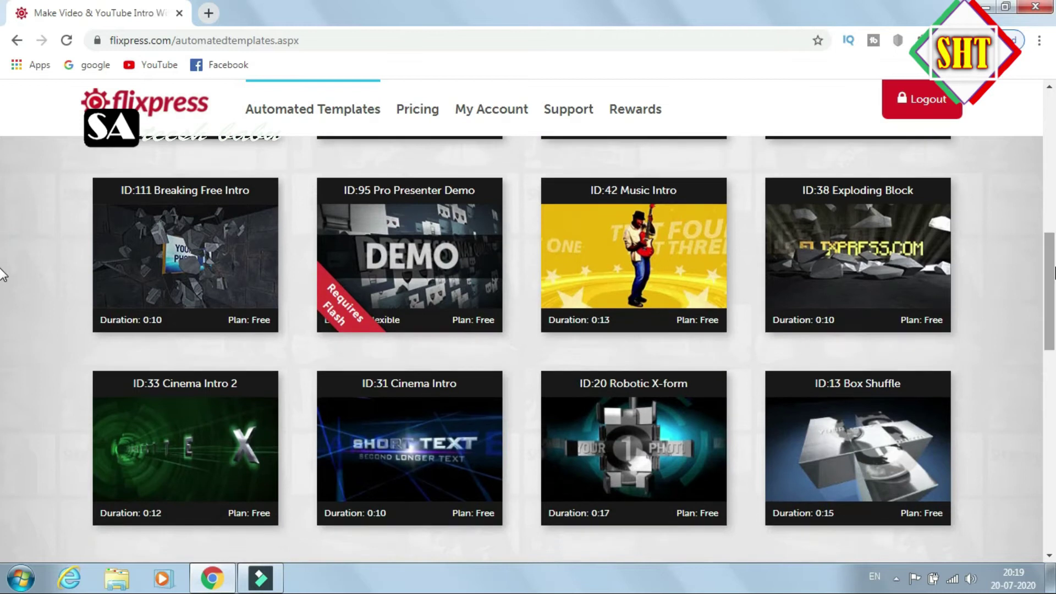
scroll(3, 273, "up", 1)
scroll(3, 273, "down", 1)
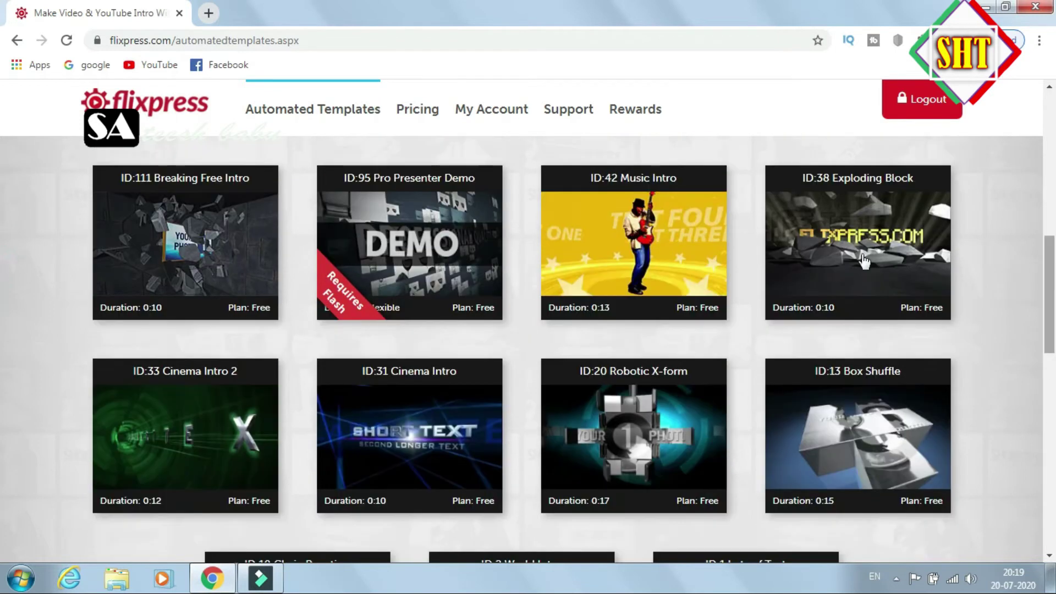
left_click(177, 447)
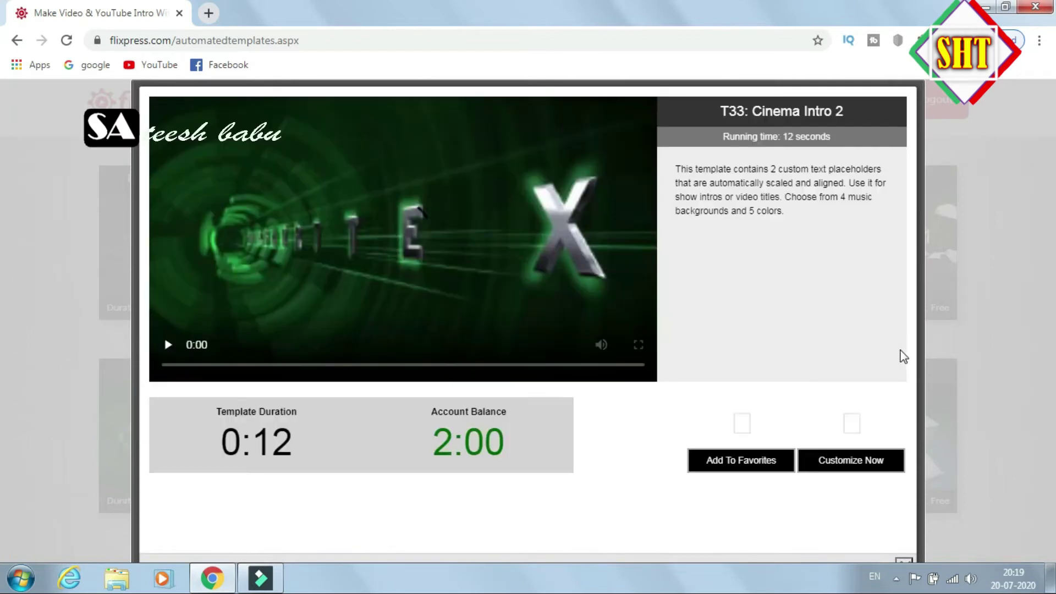
left_click(864, 466)
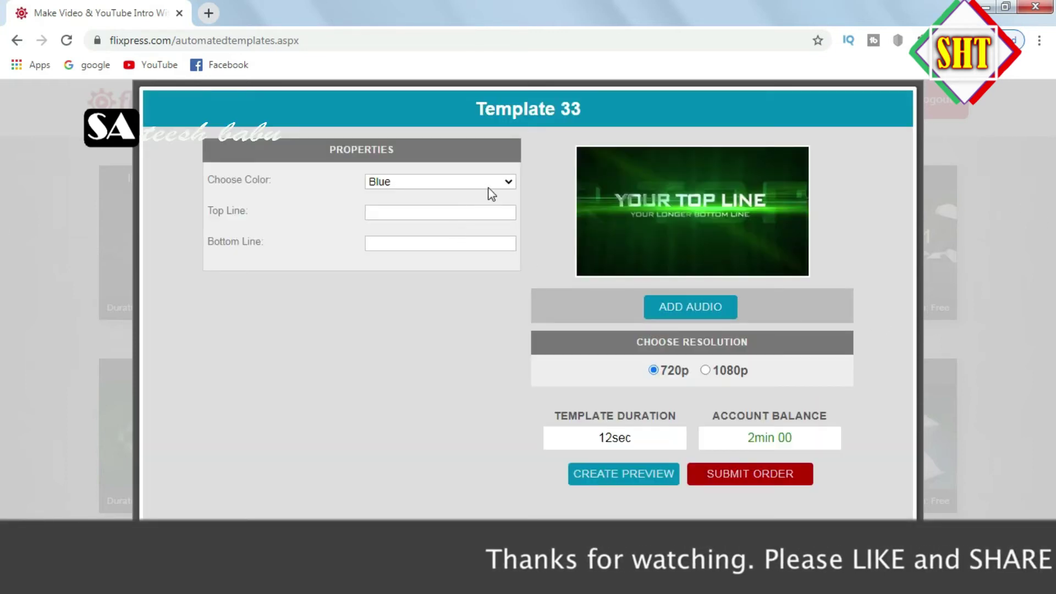
- Choose Blue as the template color and enter "Sriharshitha Techno" as the top line
left_click(507, 181)
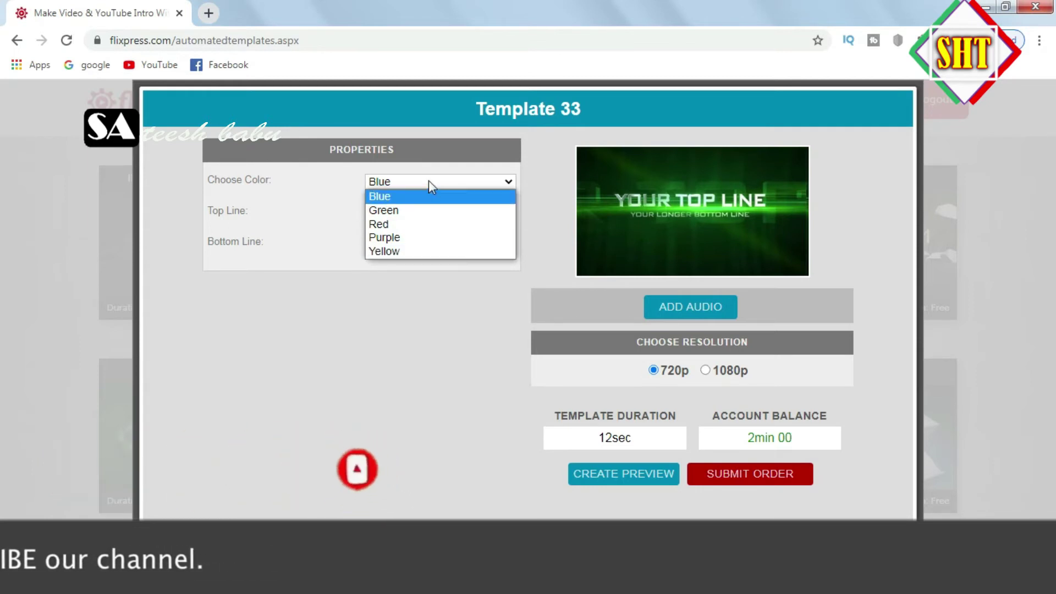
left_click(431, 199)
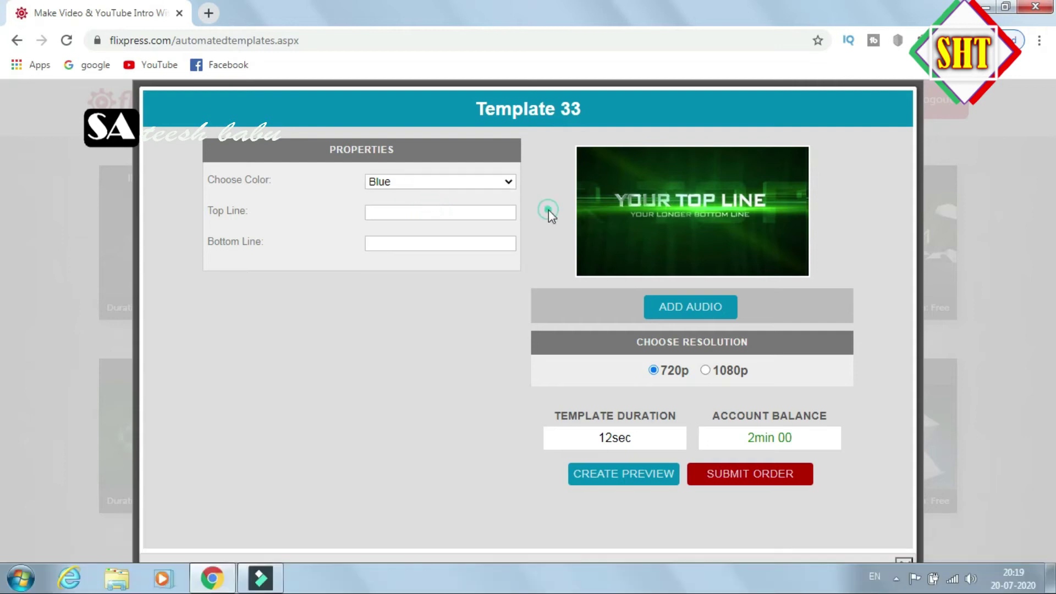
left_click(479, 218)
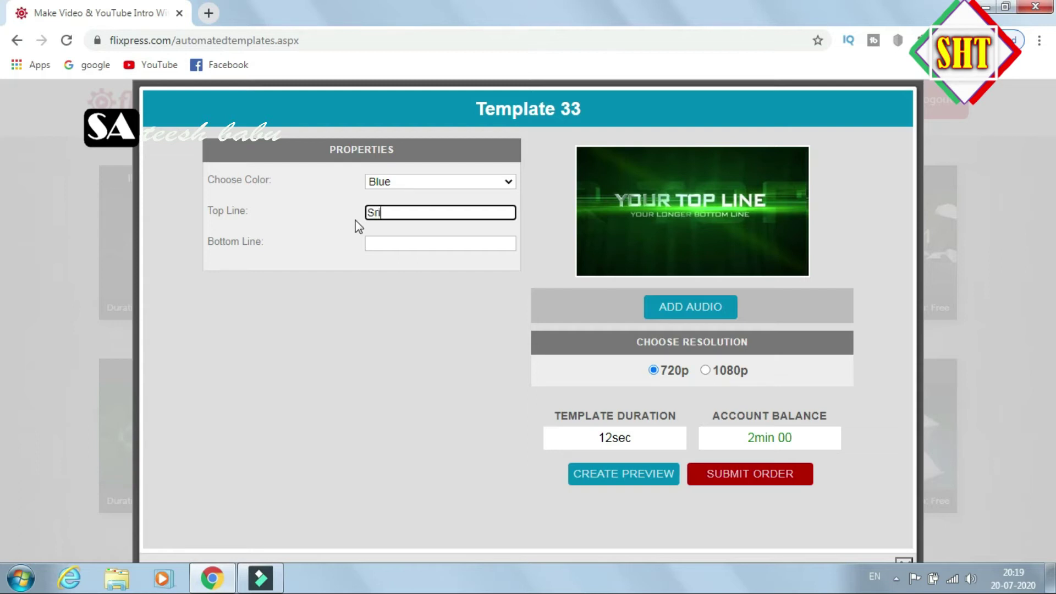
type("Sriharshitha Techno")
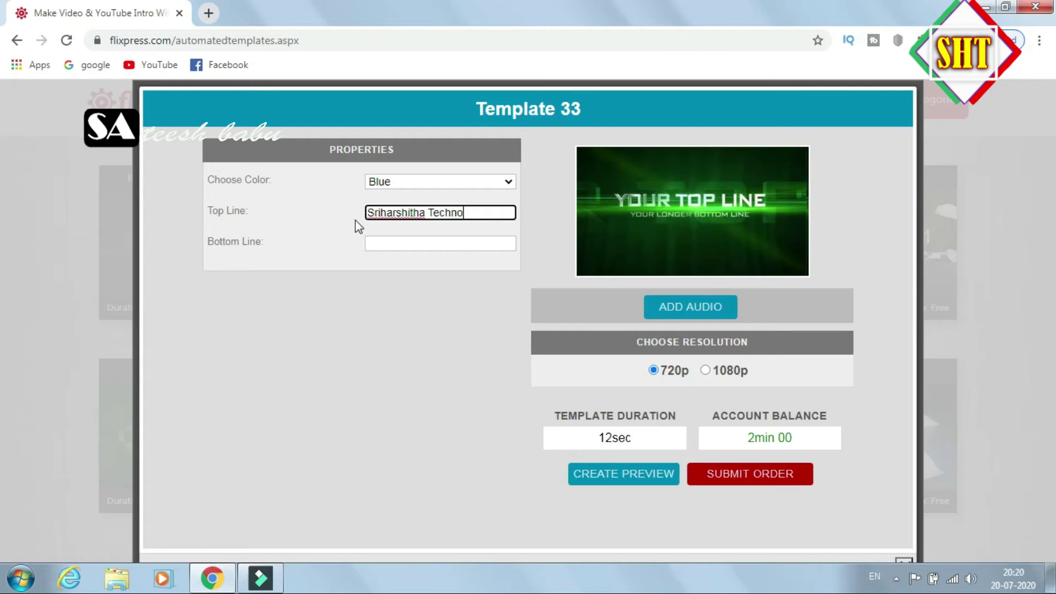
- Correct the top line to "Sri Harshitha Techno" and enter "Thanks for watching" as the bottom line
left_click(401, 212)
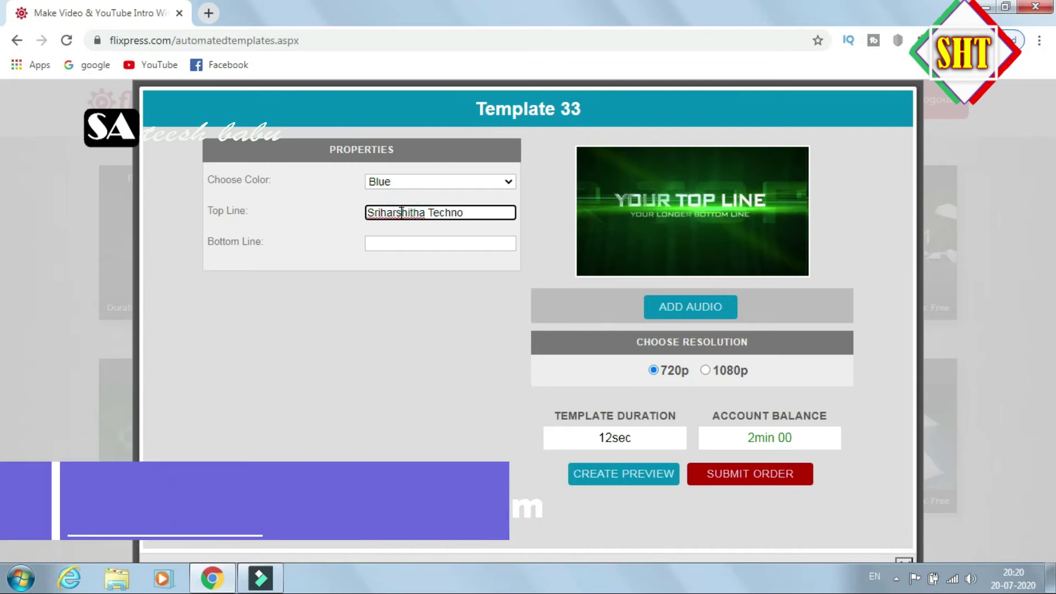
left_click(382, 212)
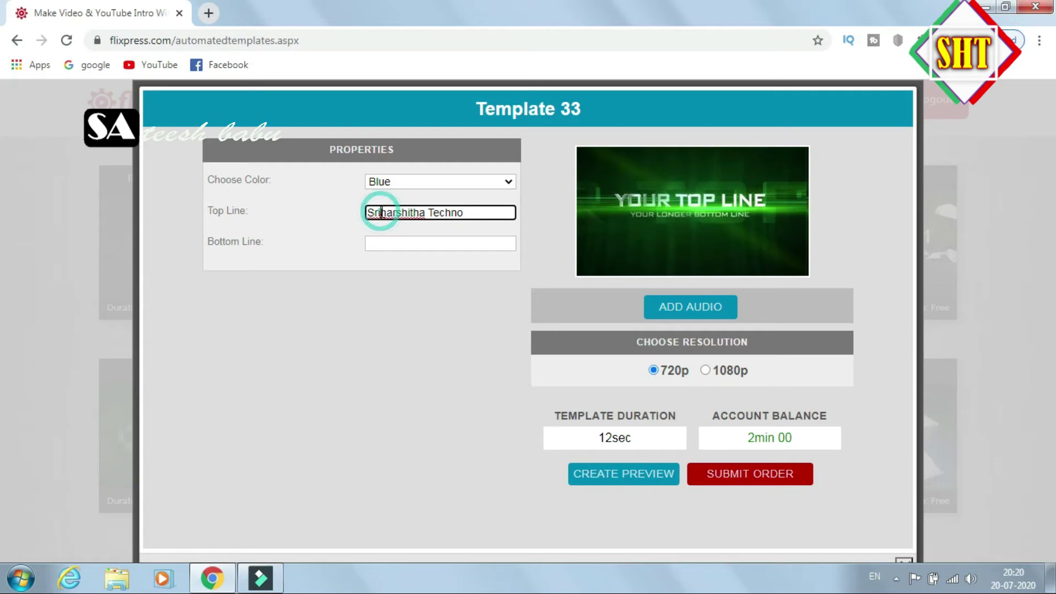
left_click(390, 212)
key("BackSpace")
type("H")
left_click(456, 242)
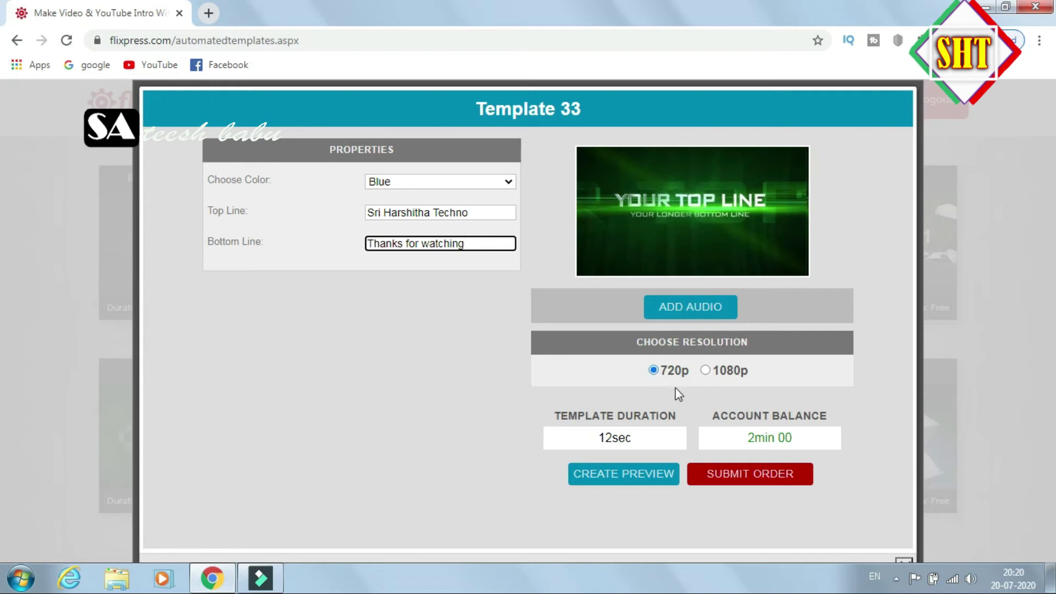
- Submit and confirm the order for the customized intro video, and open the list of orders
left_click(749, 476)
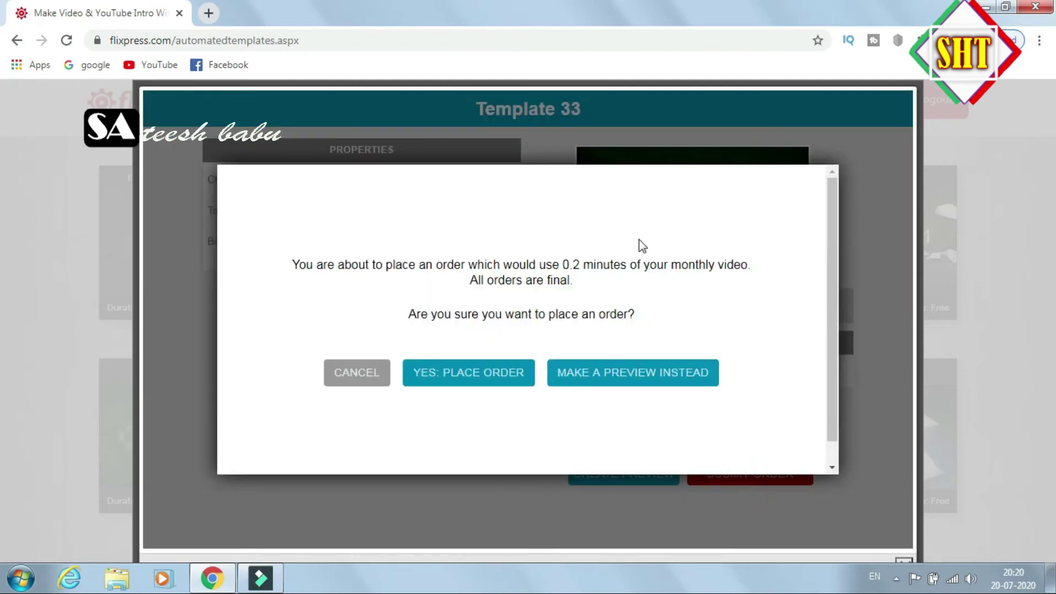
left_click(446, 376)
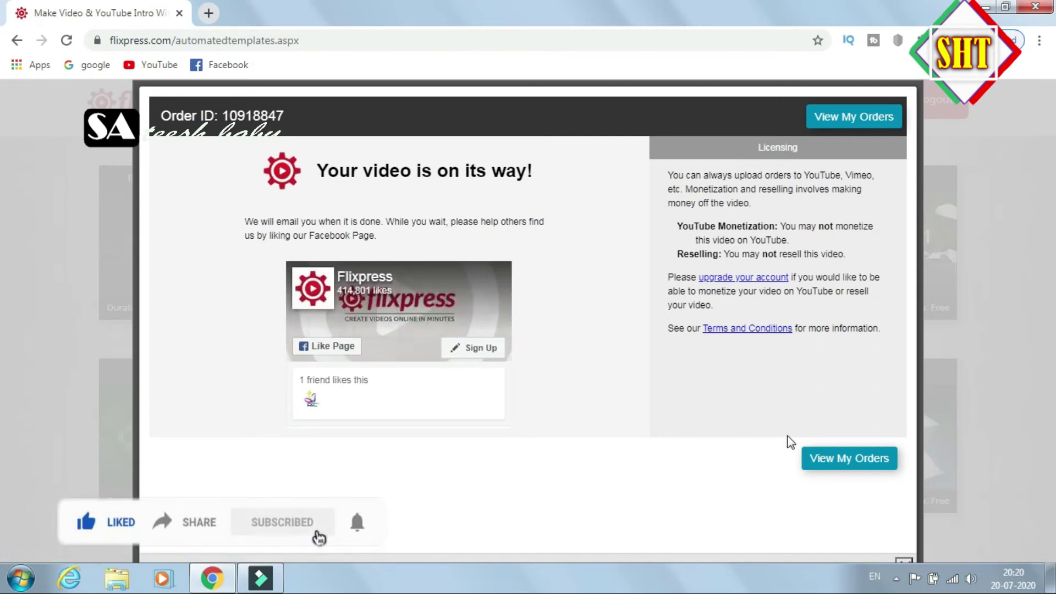
left_click(834, 461)
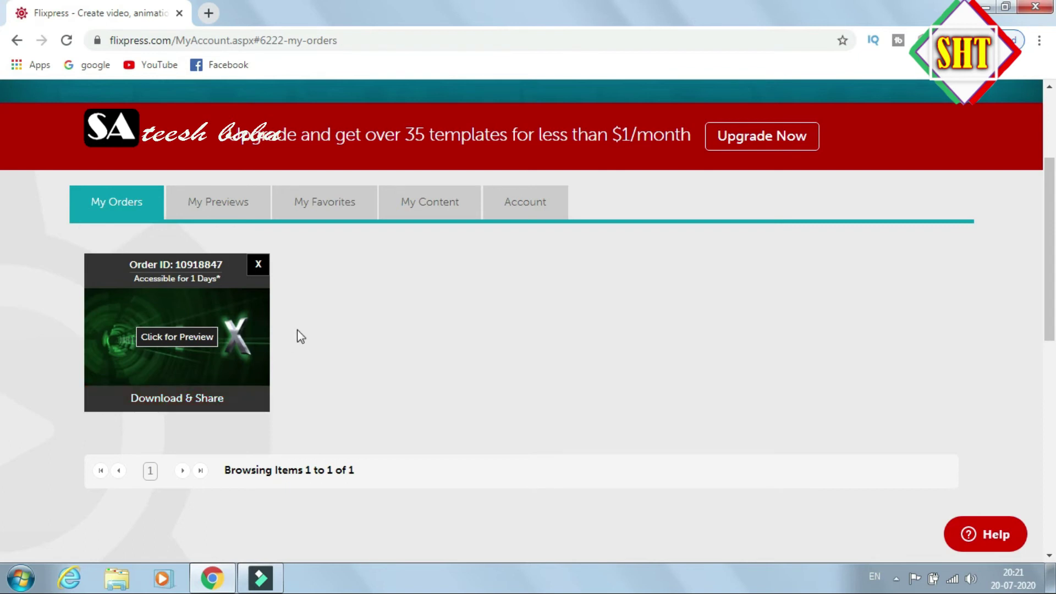
- Play the ordered intro's preview, close it, and download the video in HD
left_click(182, 339)
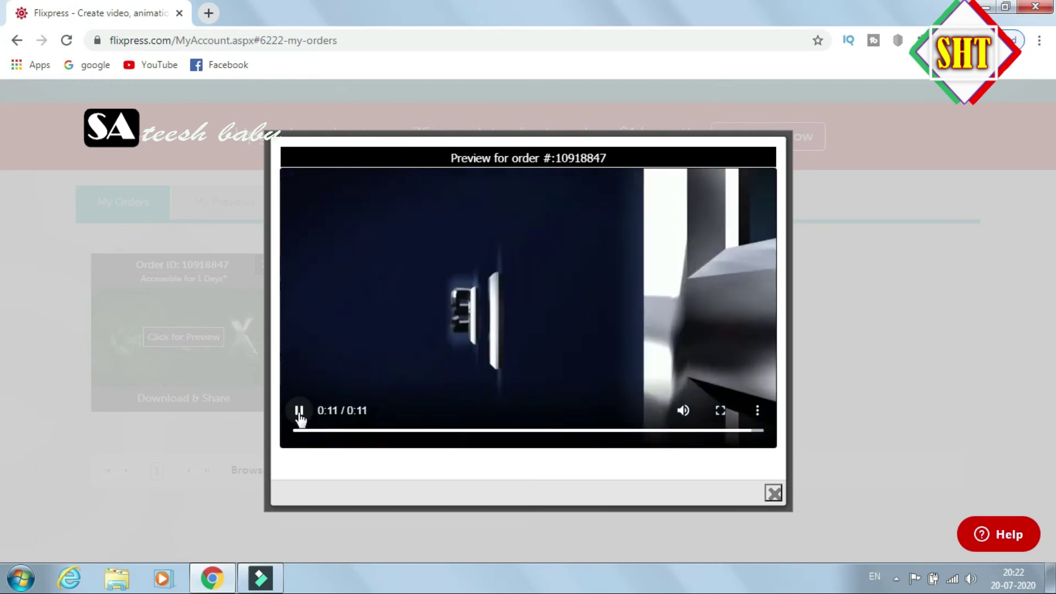
left_click(299, 411)
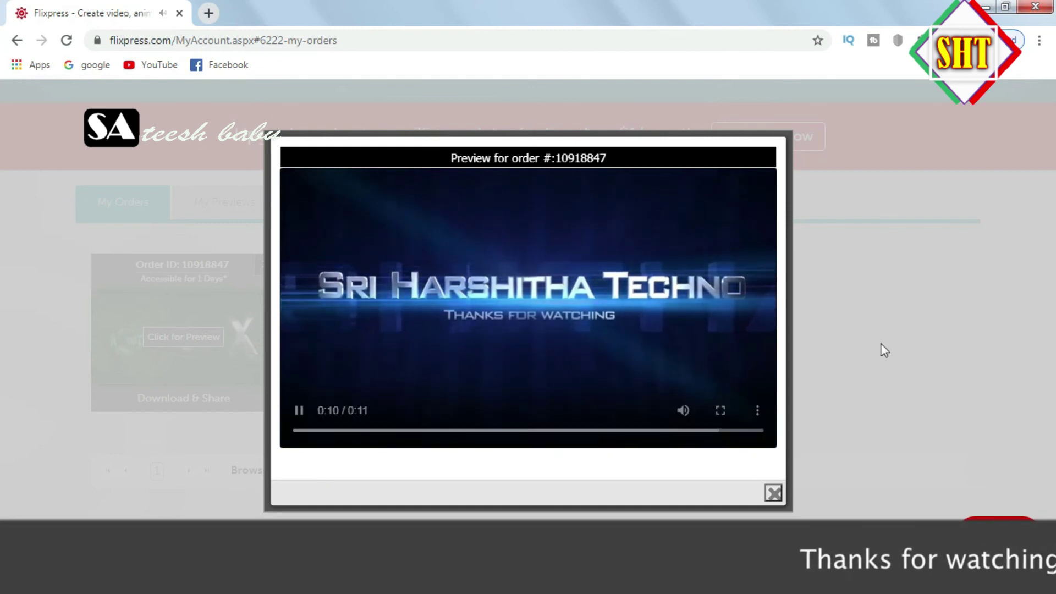
left_click(773, 493)
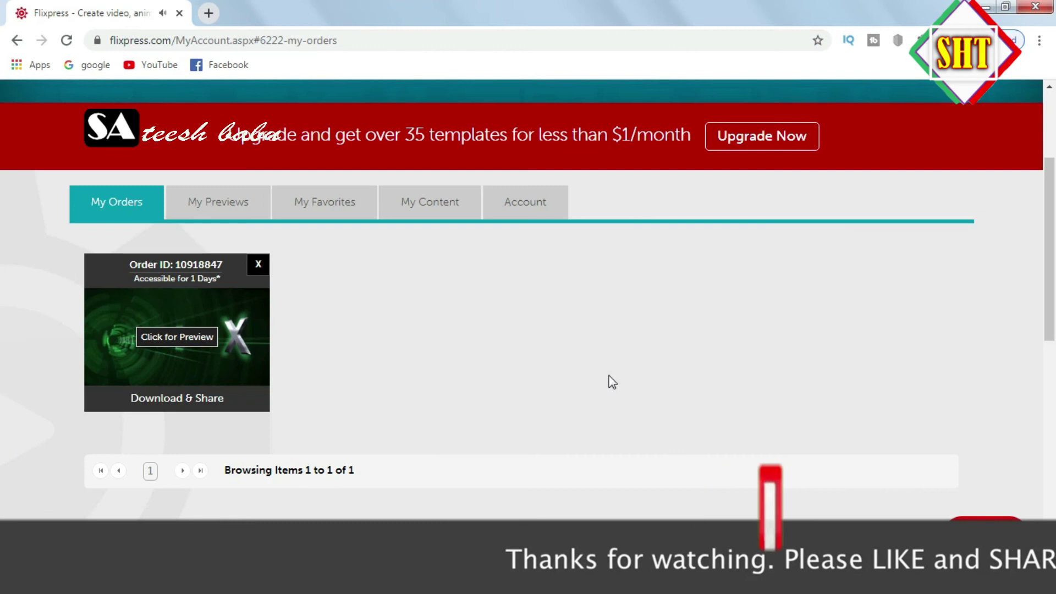
left_click(174, 406)
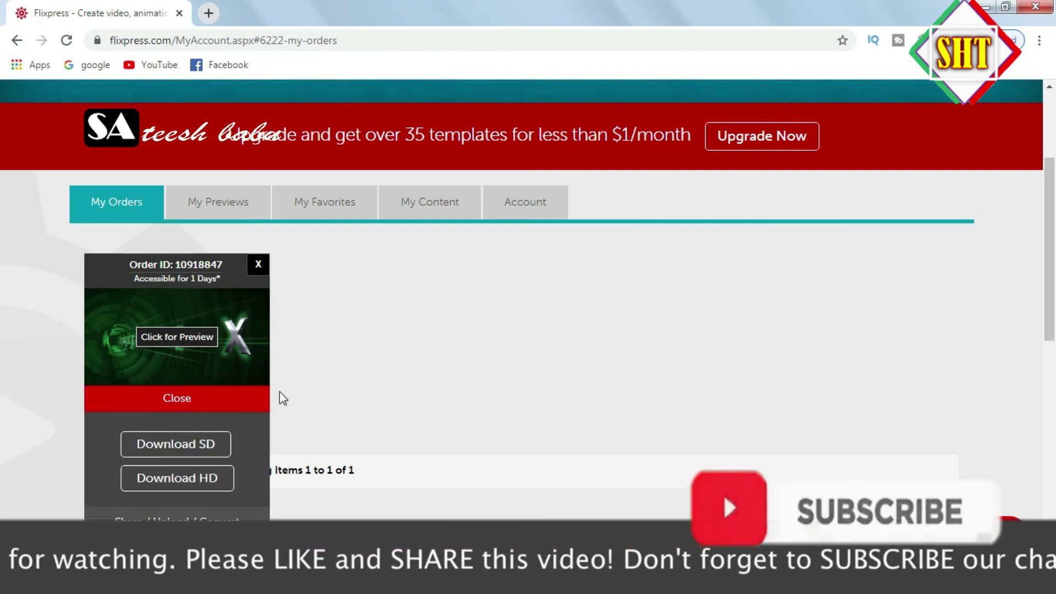
left_click(181, 480)
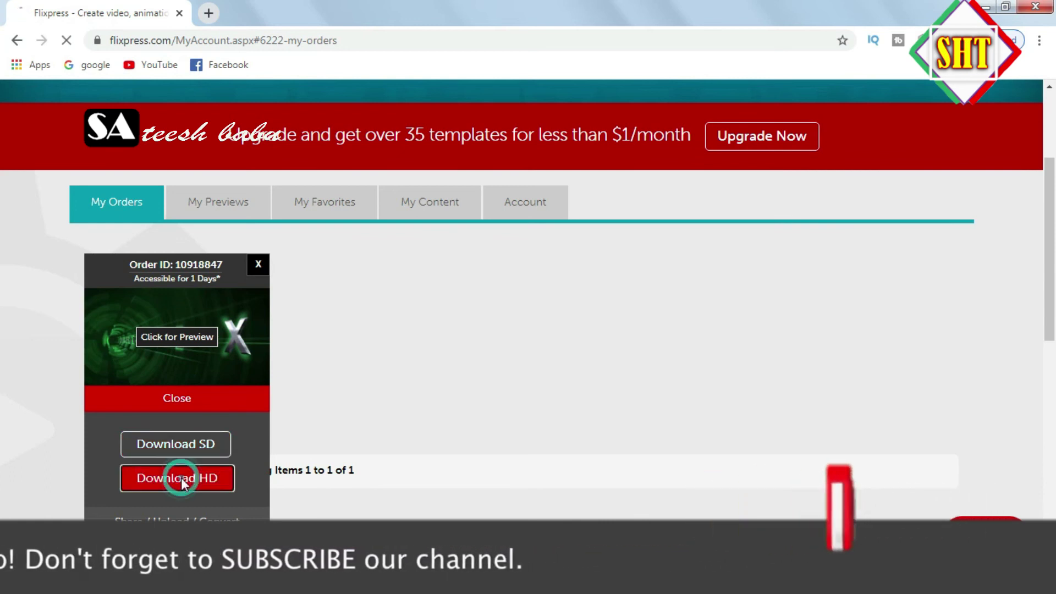